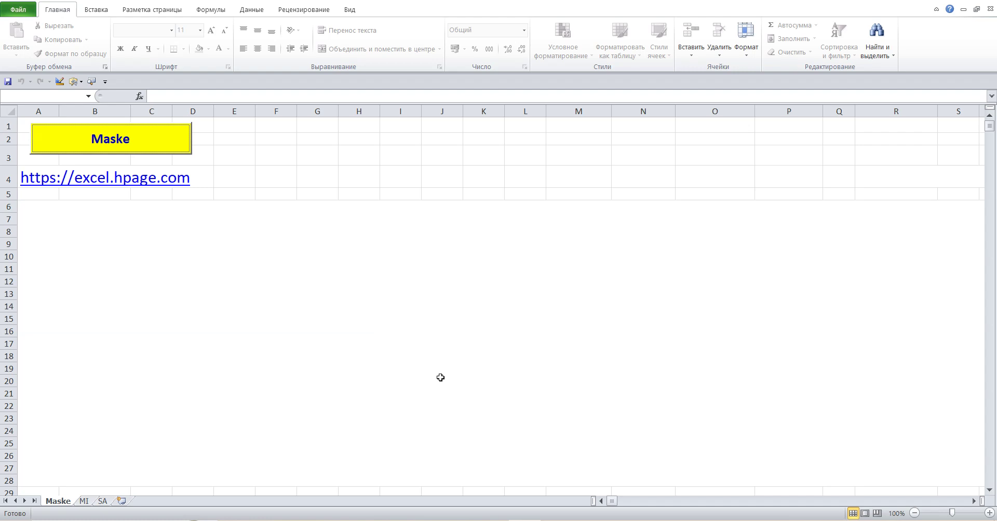
- In the lotto entry form, choose Saturday (Sa) draws for the year 2023
left_click(181, 150)
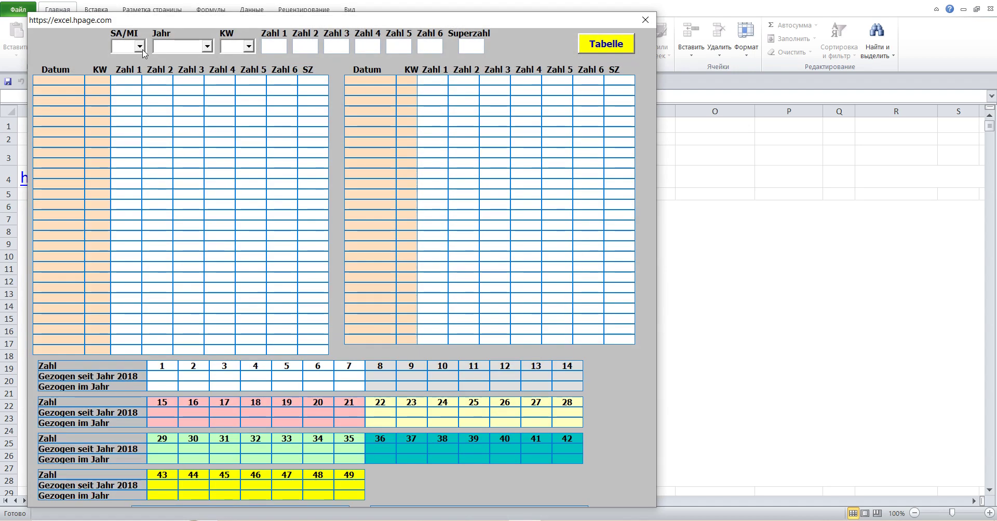
left_click(140, 46)
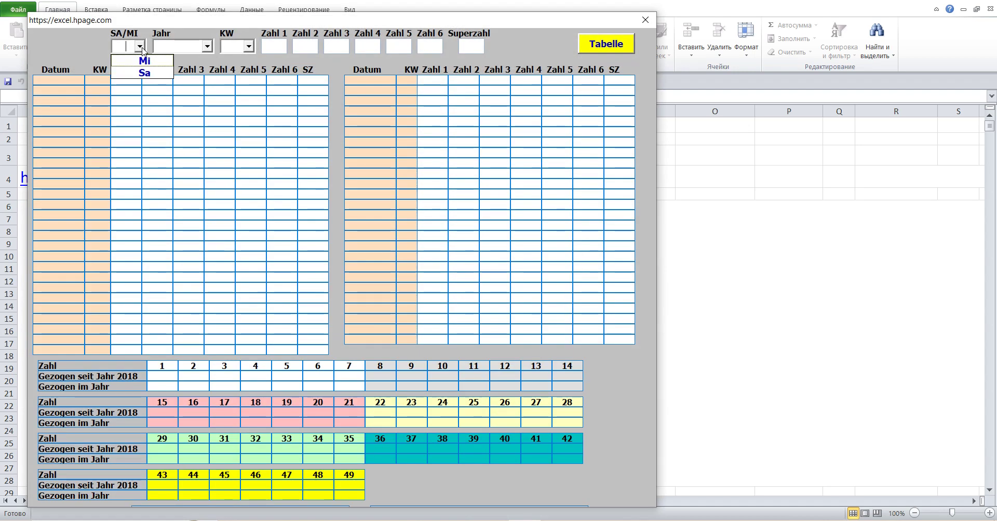
left_click(136, 74)
left_click(208, 47)
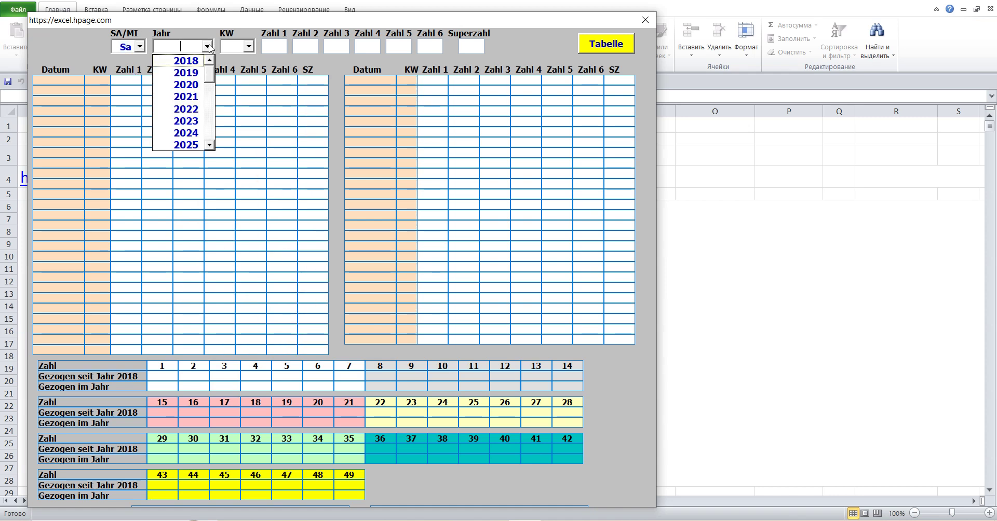
left_click(197, 121)
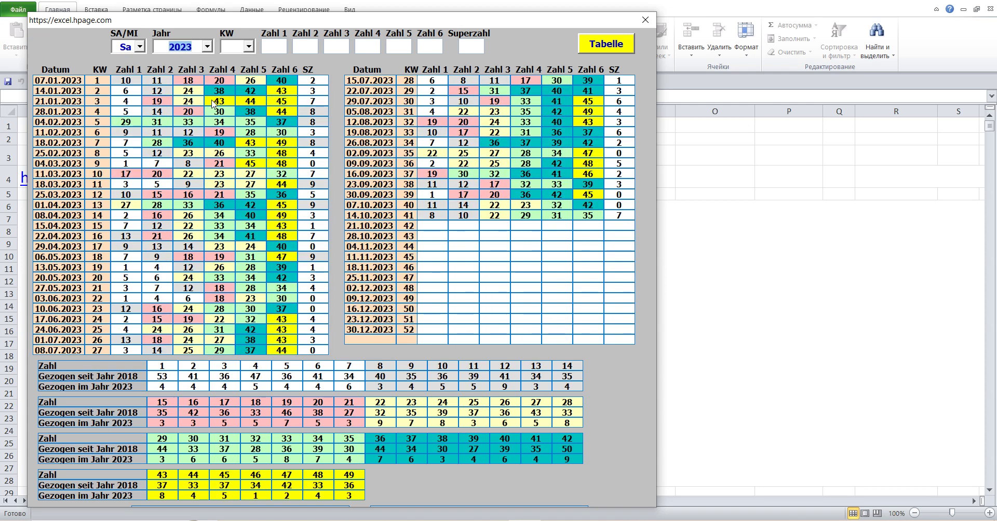
- Select calendar week 42 (21.10.2023) and show the full Lotto Samstag table
left_click(248, 46)
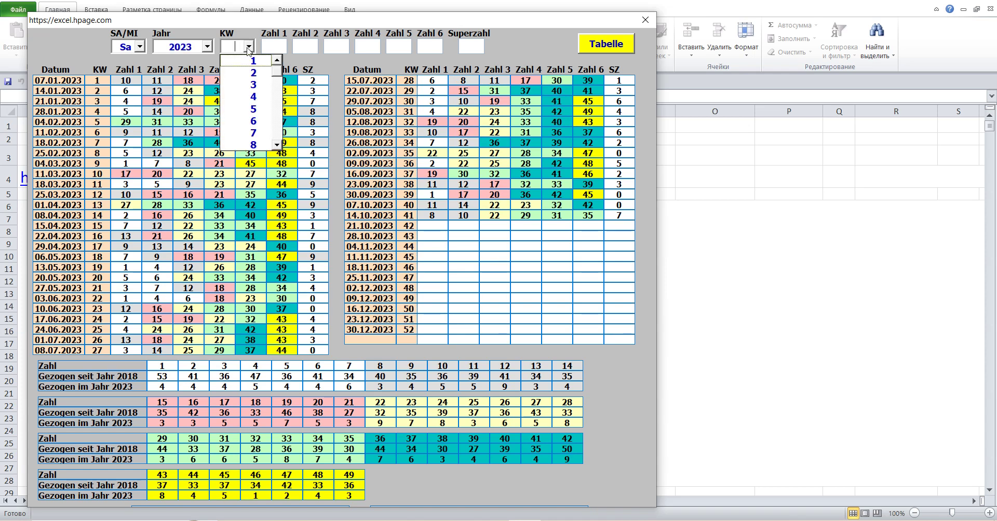
left_click_drag(278, 76, 278, 128)
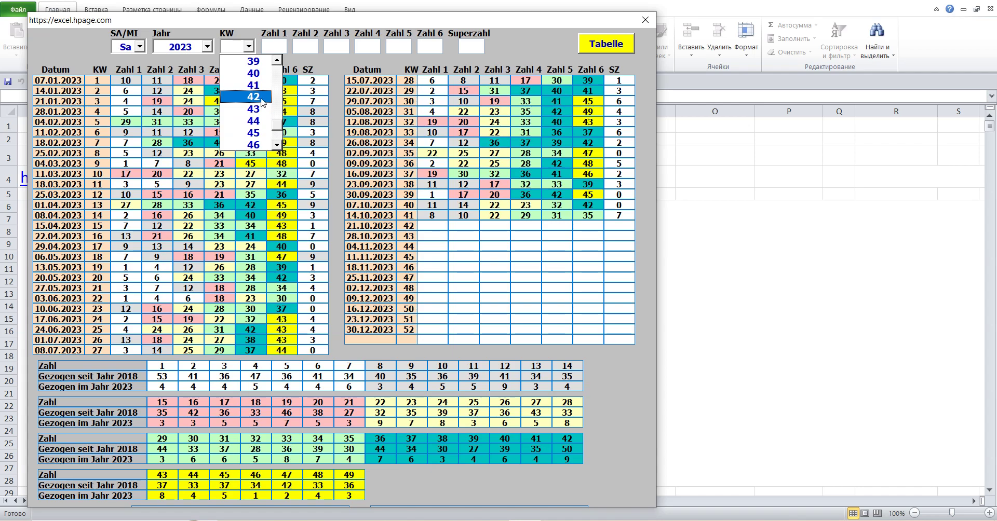
left_click(261, 98)
left_click(599, 43)
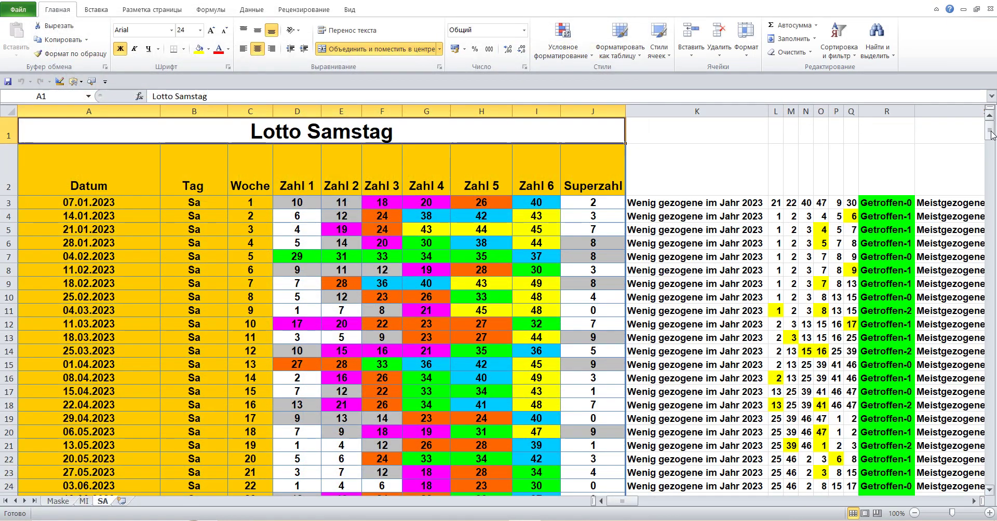
- Scroll through the SA sheet's statistics and prediction tables, then return to the Maske sheet
left_click_drag(990, 135, 991, 161)
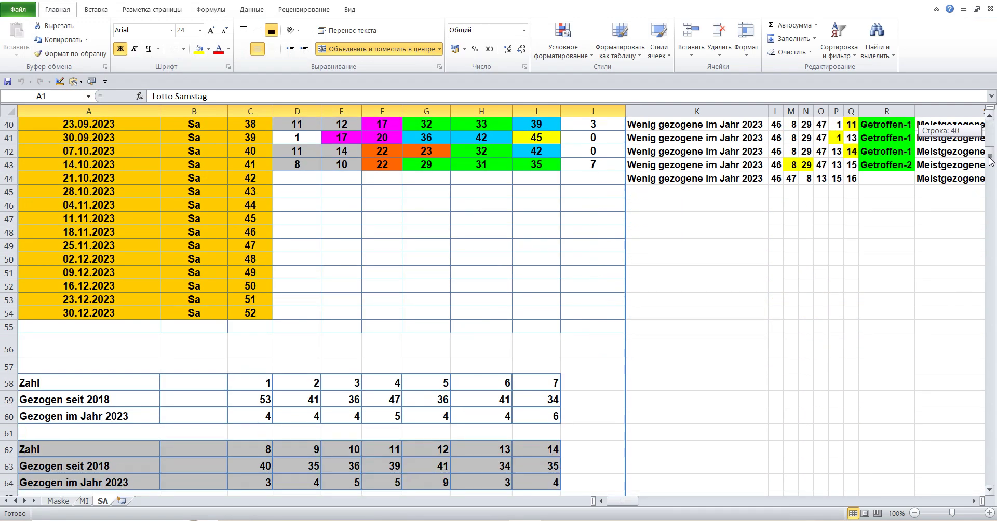
left_click_drag(991, 161, 973, 220)
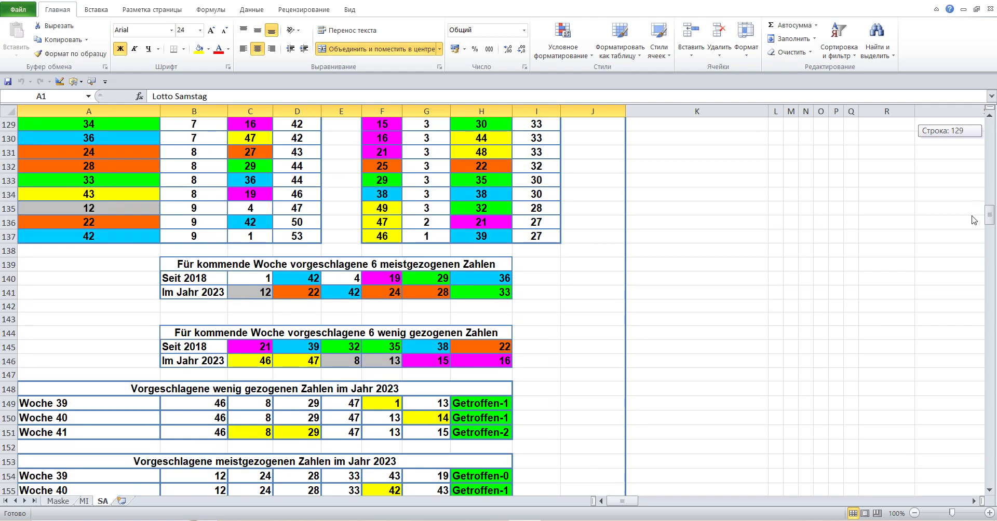
left_click_drag(973, 221, 957, 276)
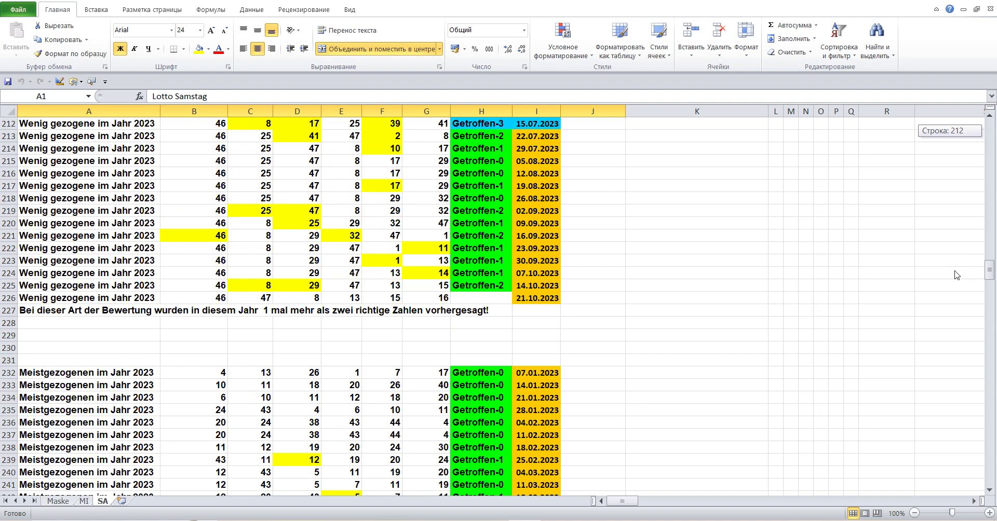
mouse_move(957, 275)
left_mouse_down()
mouse_move(926, 358)
mouse_move(926, 431)
left_mouse_up()
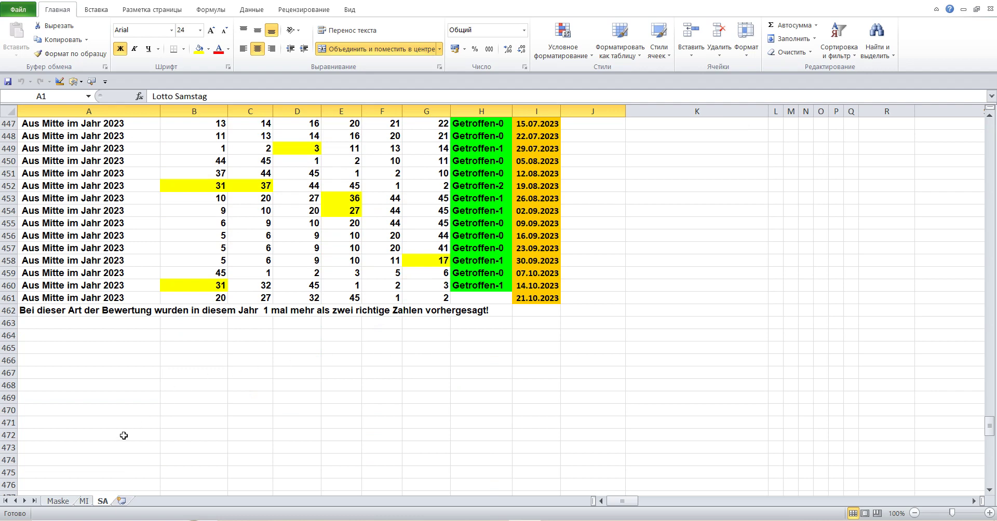
left_click(57, 501)
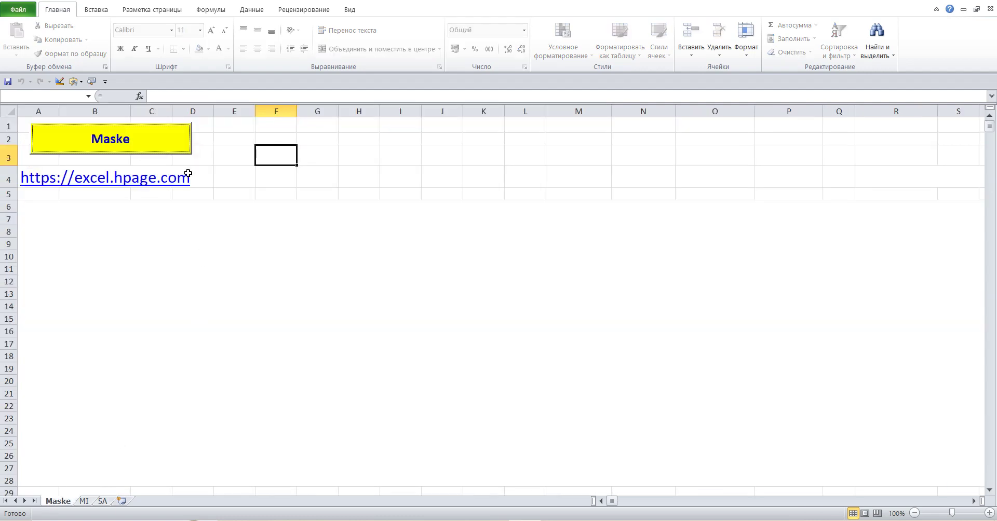
- Enter the week 42 draw 3, 9, 10, 14, 33, 37 with Superzahl 9 into the reopened form
left_click(176, 152)
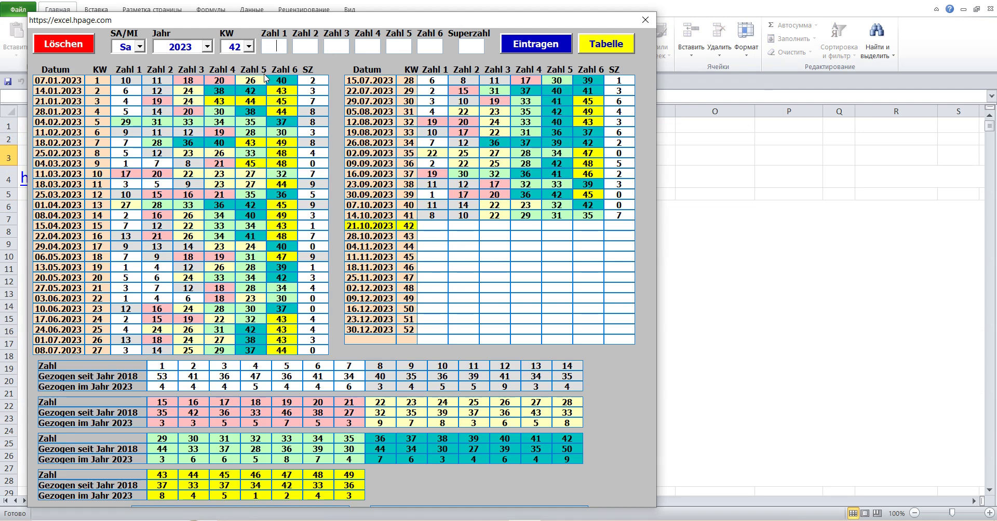
type("3")
key("Tab")
type("10")
type("4")
type("33")
type("7")
type("9")
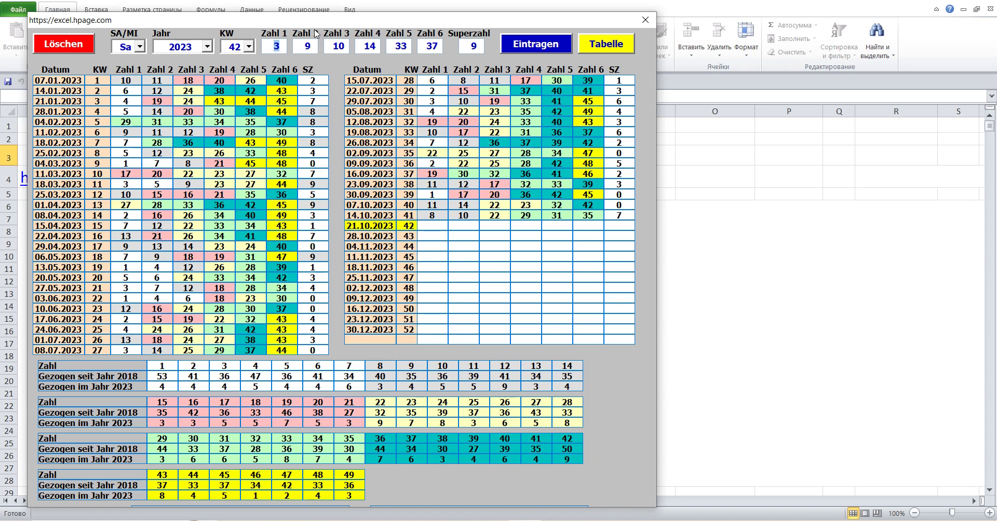
key("Tab")
- Verify Zahl 3–6 (10, 14, 33, 37) and Superzahl 9, then write week 42's draw into the table
left_click(347, 46)
double_click(347, 46)
double_click(378, 44)
double_click(407, 46)
double_click(442, 50)
double_click(477, 48)
left_click(533, 47)
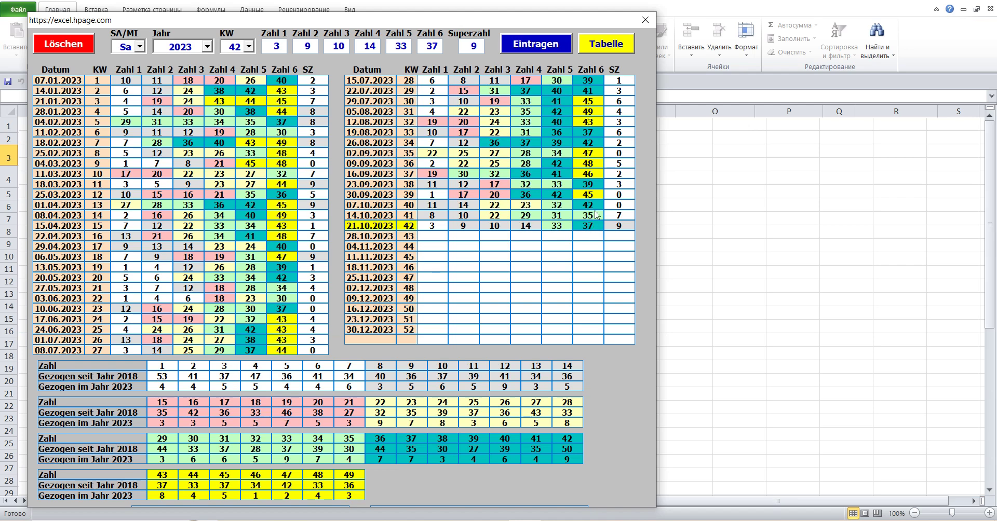
left_click(619, 50)
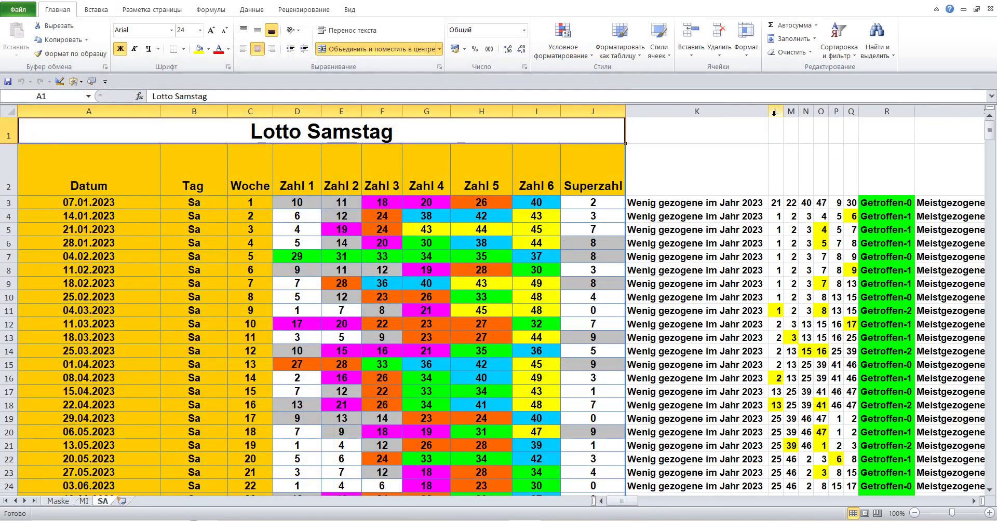
scroll(856, 212, "down", 1)
scroll(855, 212, "down", 7)
scroll(855, 212, "down", 5)
scroll(855, 211, "down", 1)
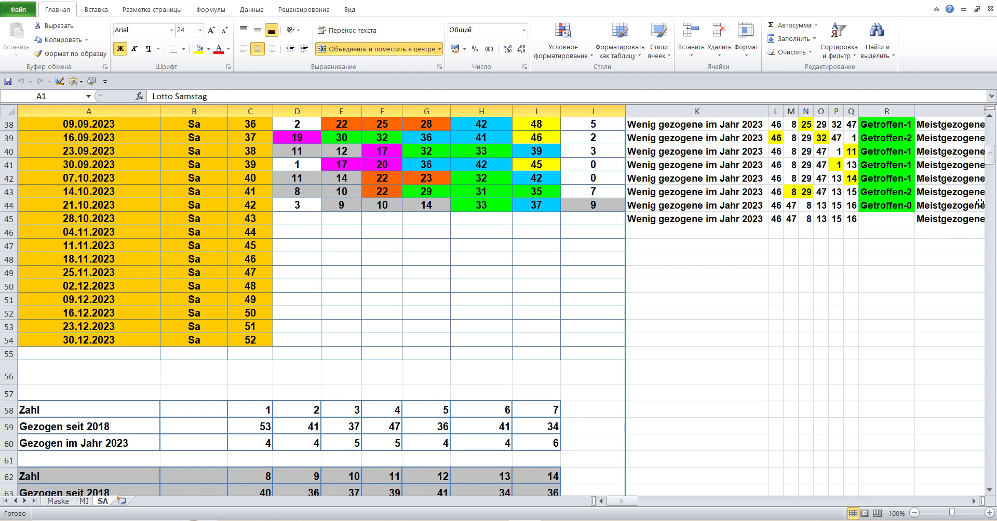
left_click_drag(990, 161, 990, 174)
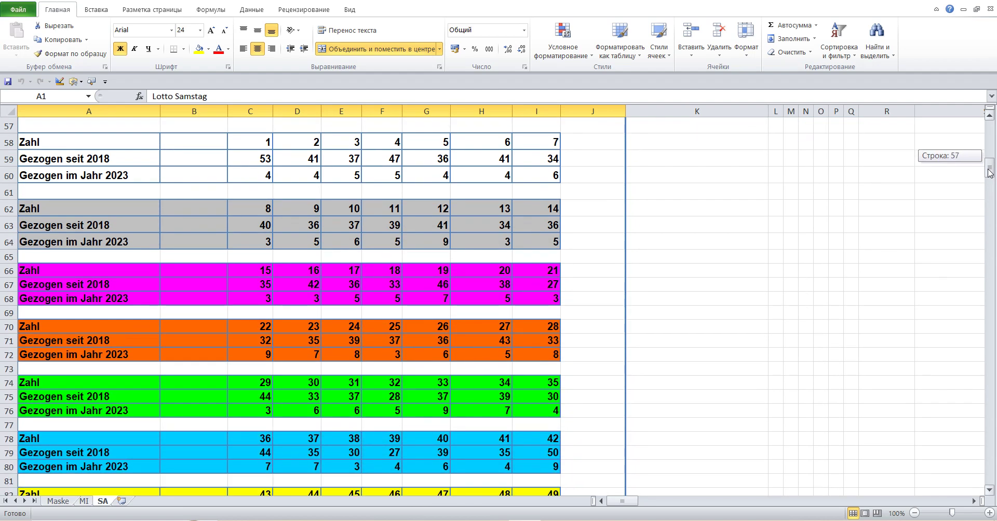
left_click_drag(990, 174, 990, 187)
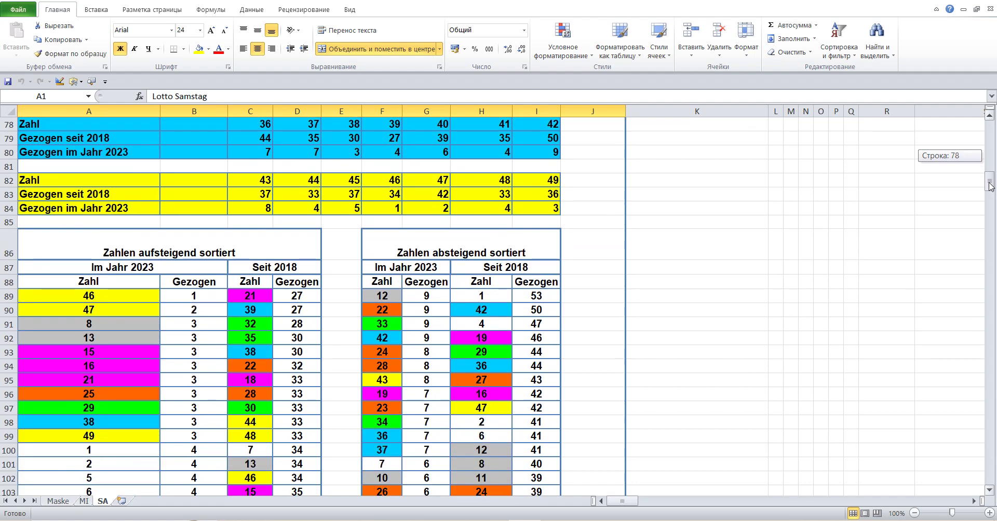
left_click_drag(990, 187, 990, 203)
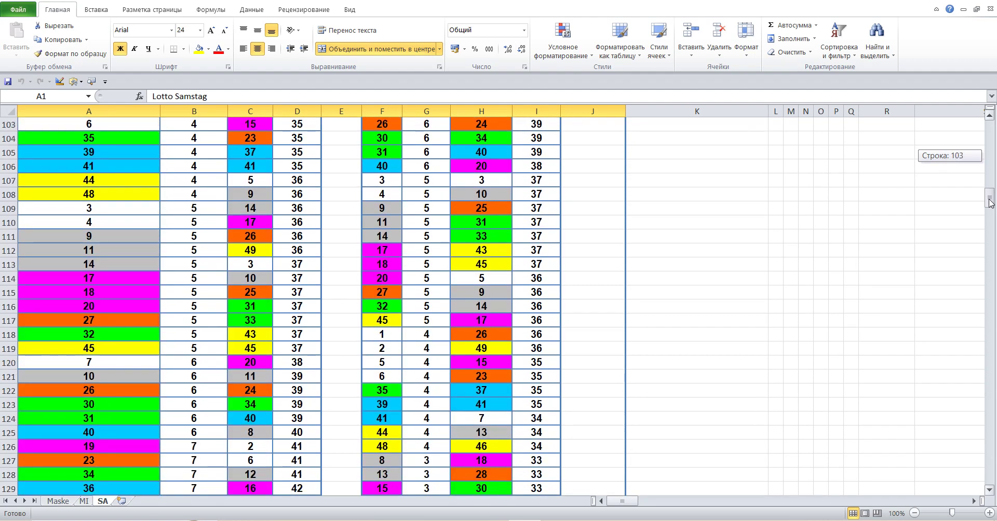
left_click_drag(990, 203, 990, 218)
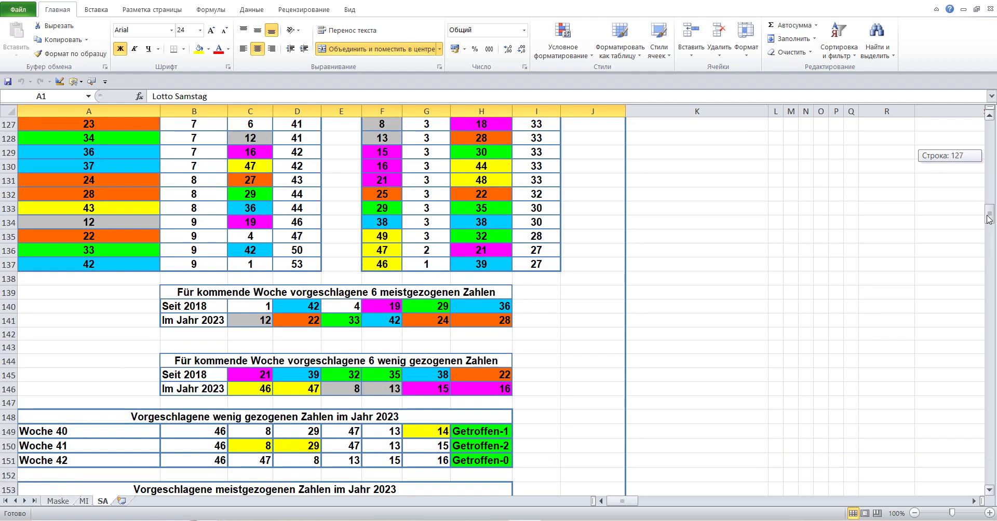
left_click_drag(989, 218, 989, 232)
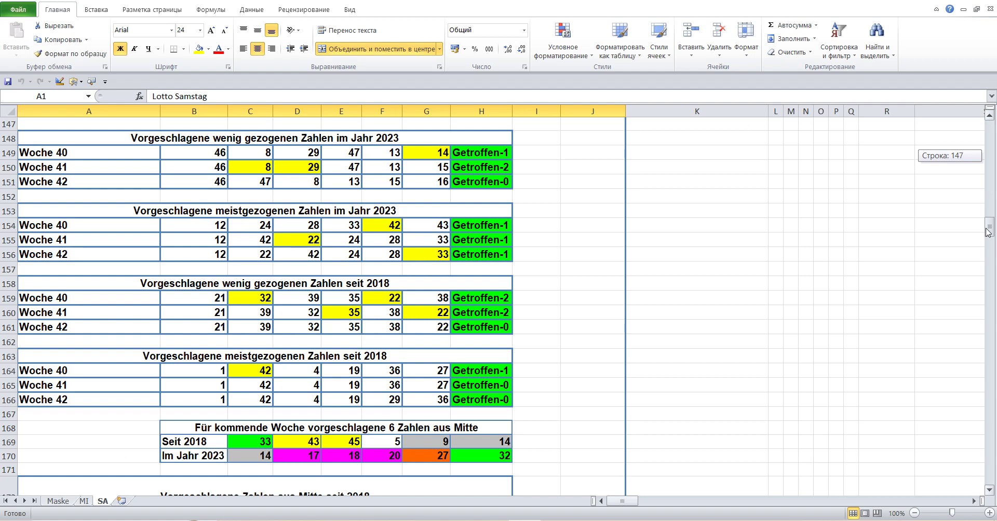
left_click_drag(988, 233, 986, 247)
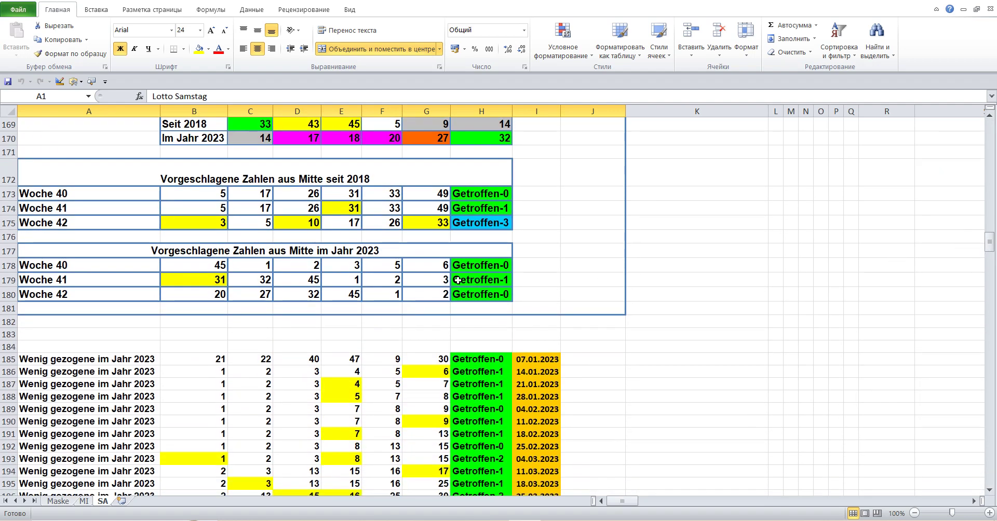
left_click(3, 221)
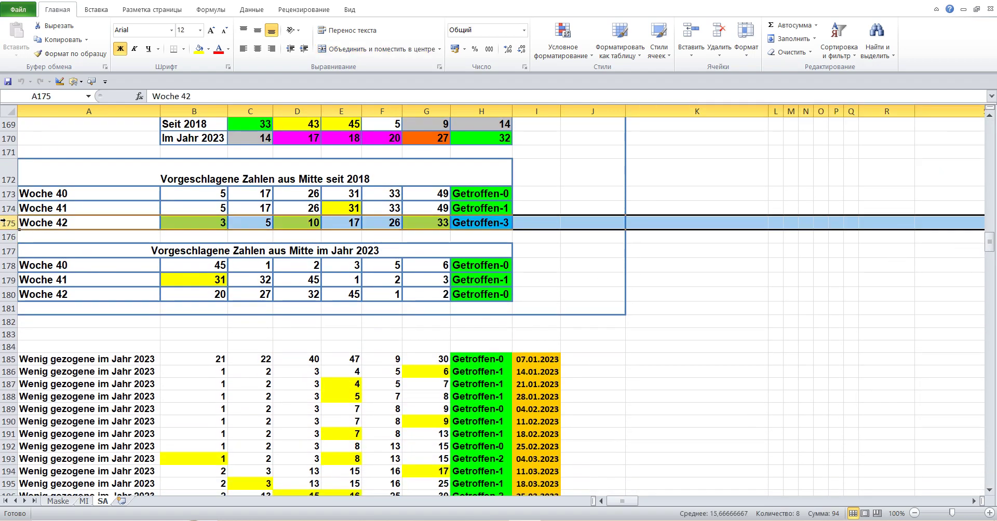
left_click(529, 223)
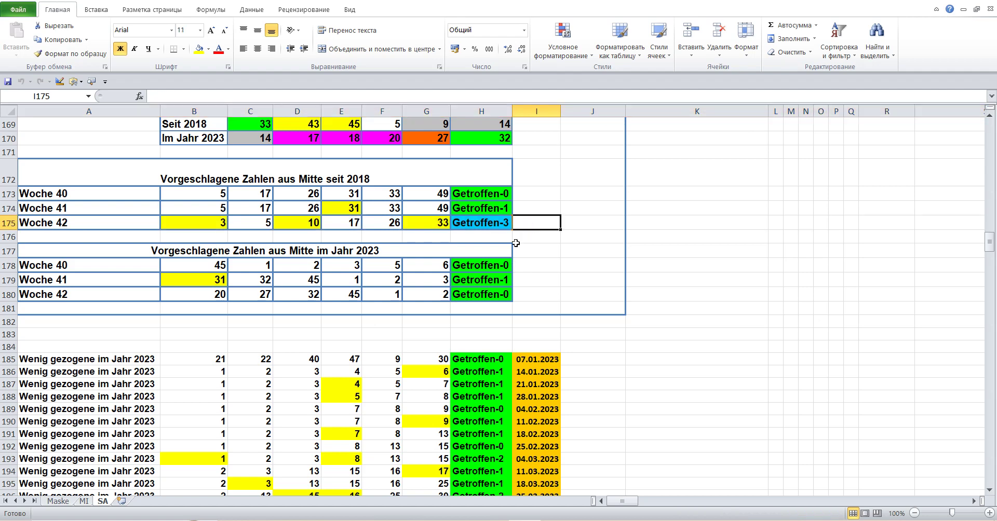
left_click(5, 224)
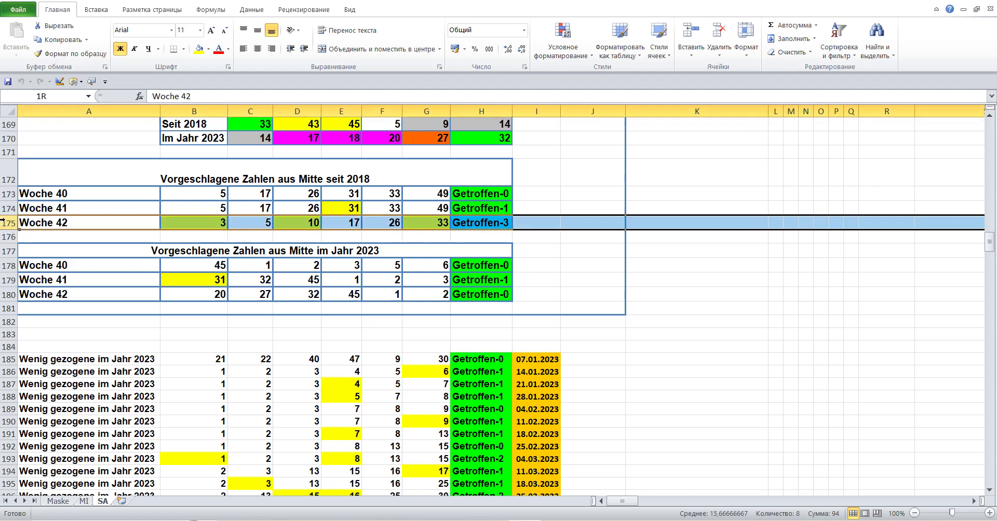
left_click(519, 223)
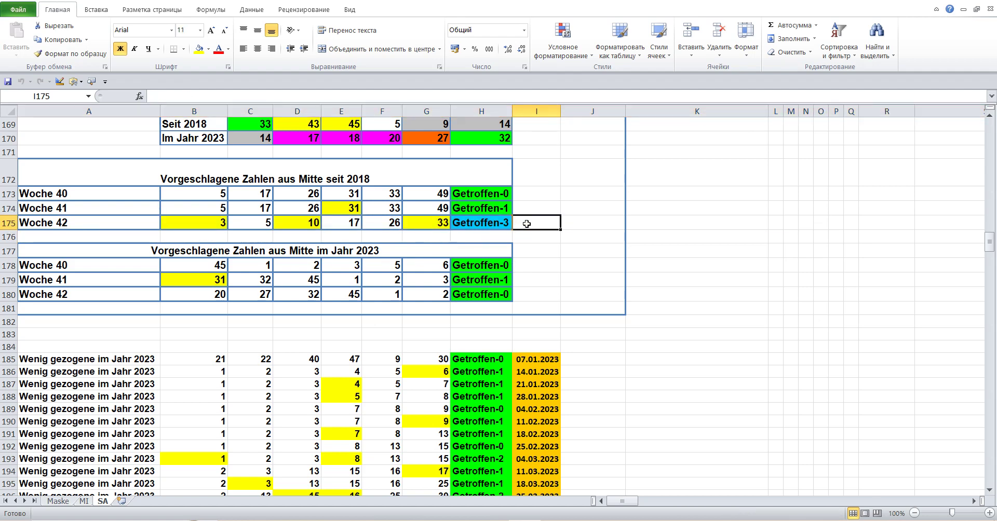
left_click_drag(518, 223, 614, 227)
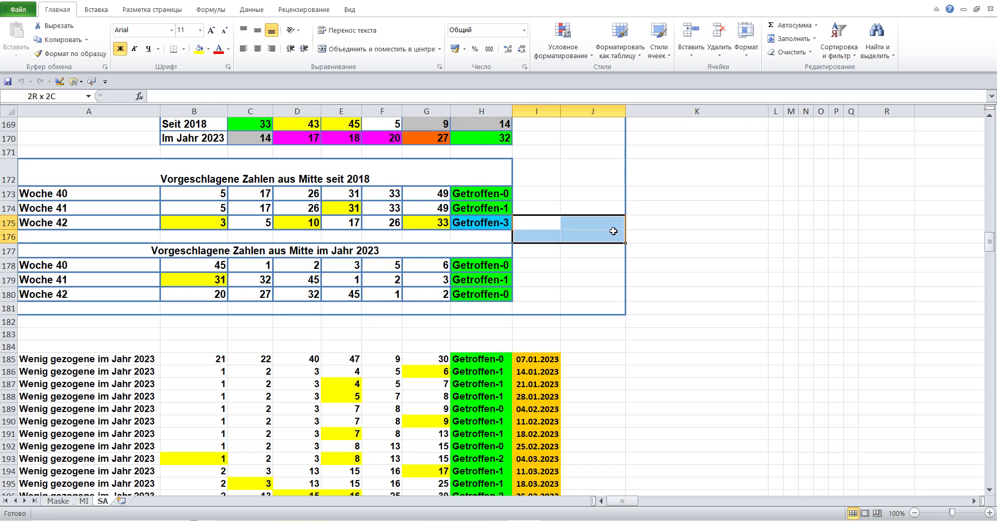
left_click_drag(614, 227, 613, 229)
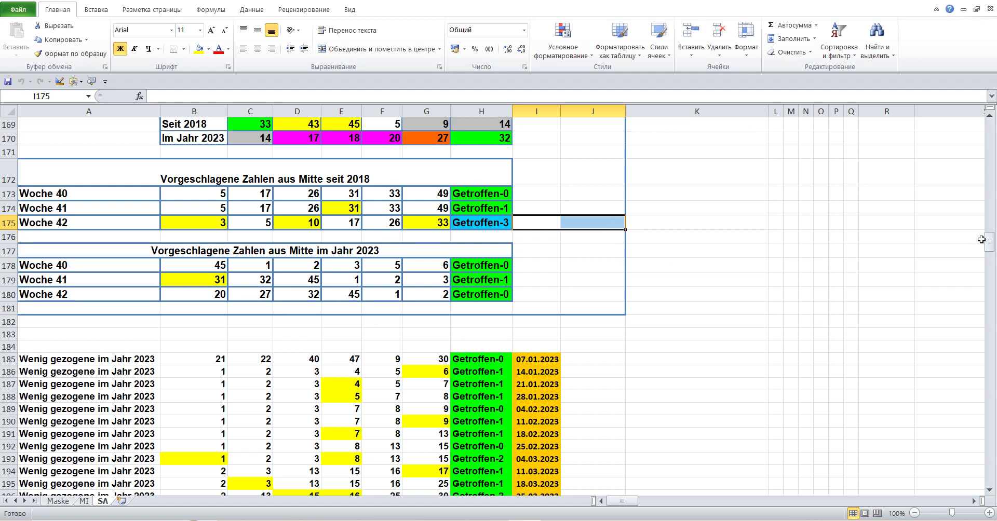
left_click_drag(989, 245, 990, 245)
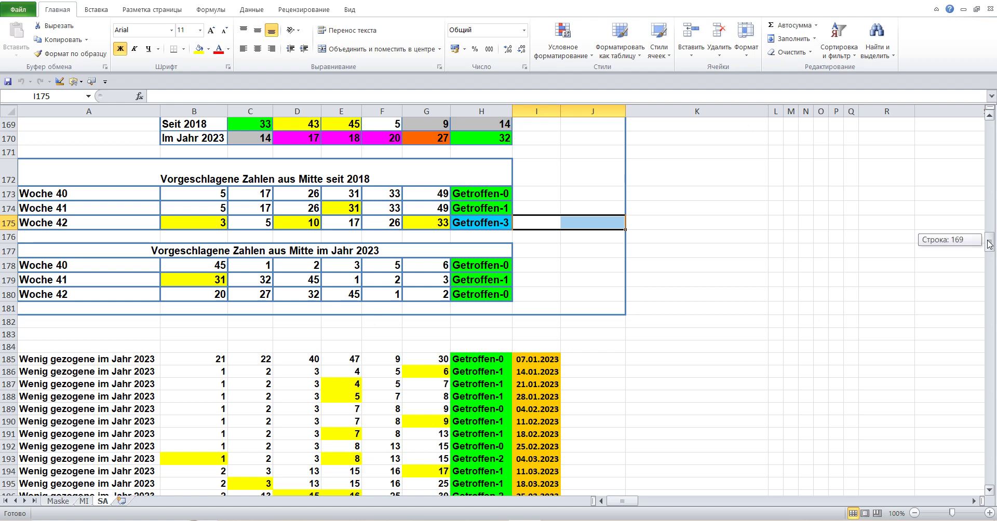
left_click_drag(990, 245, 966, 336)
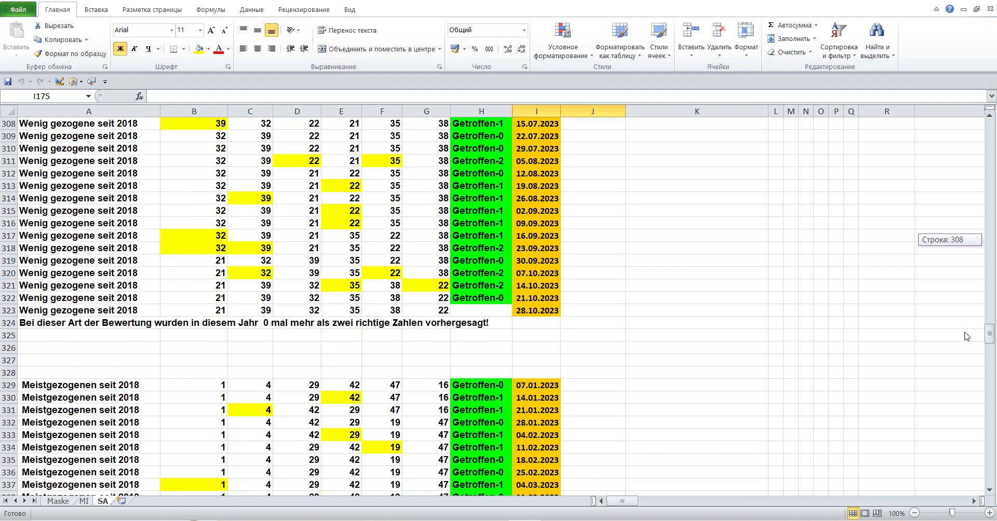
left_click_drag(966, 336, 958, 364)
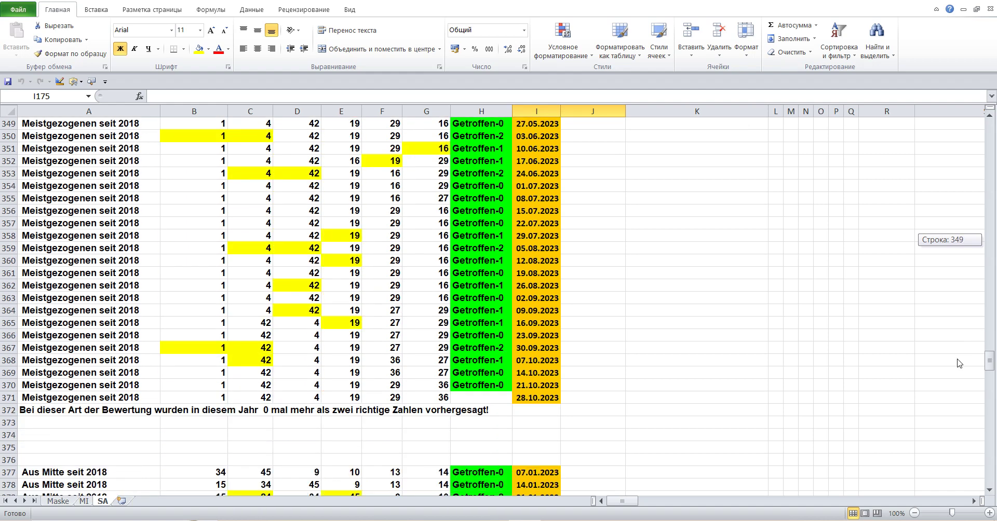
left_click_drag(959, 363, 952, 398)
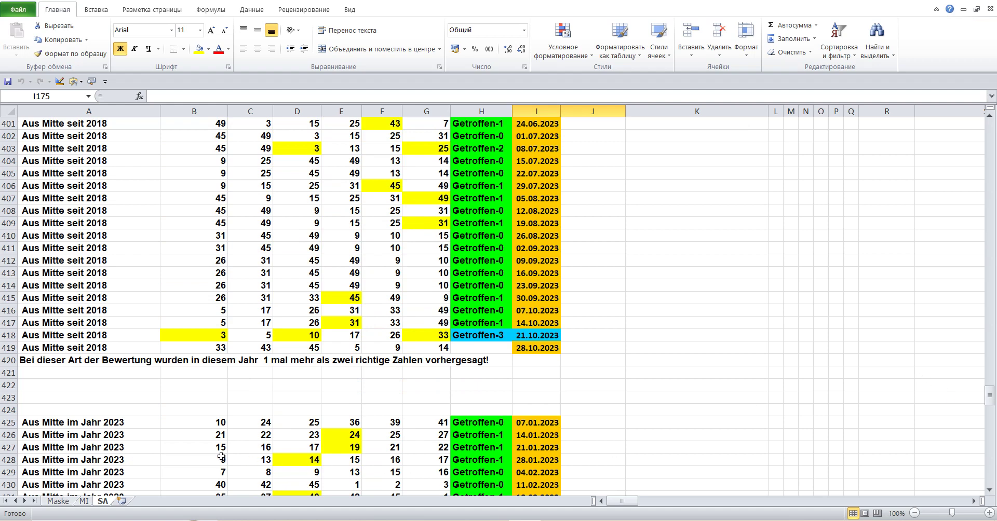
left_click(7, 335)
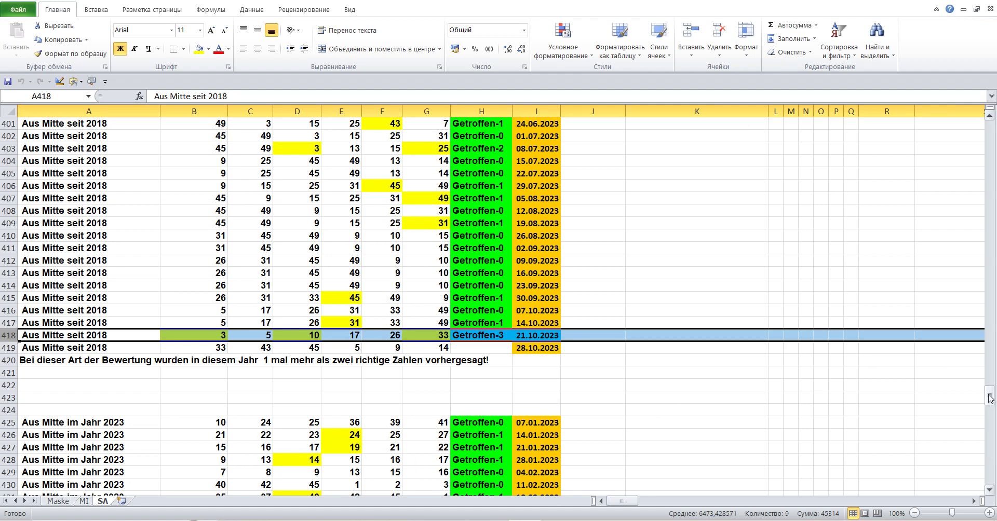
left_click(579, 336)
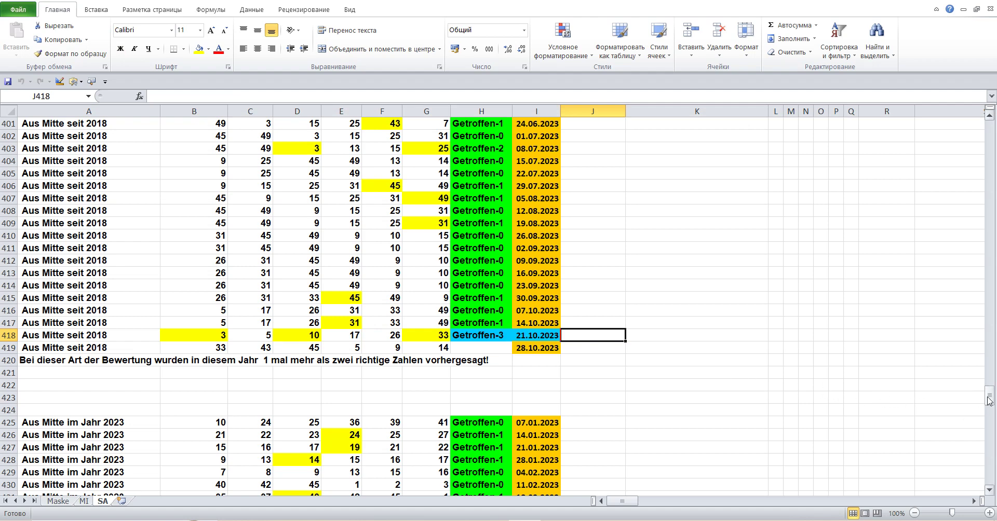
left_click_drag(989, 400, 993, 430)
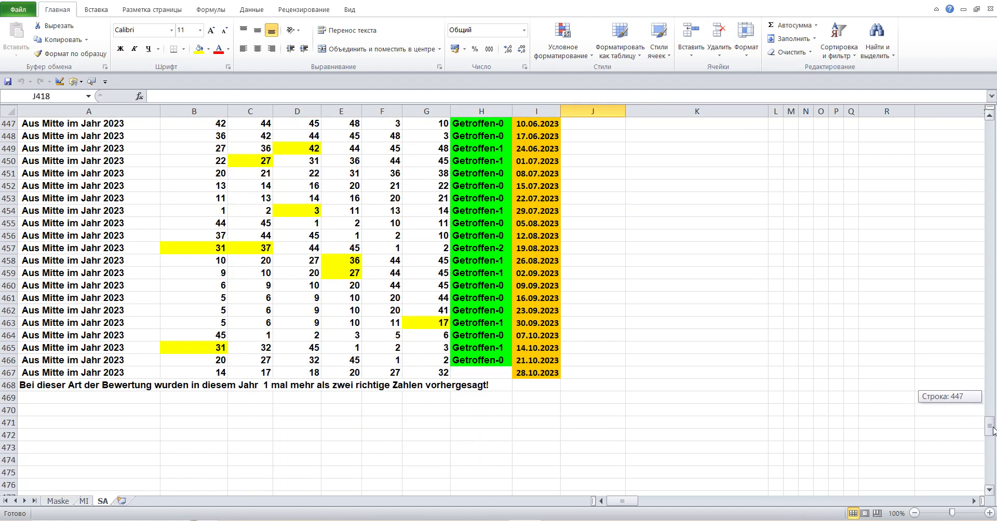
left_click_drag(993, 430, 989, 398)
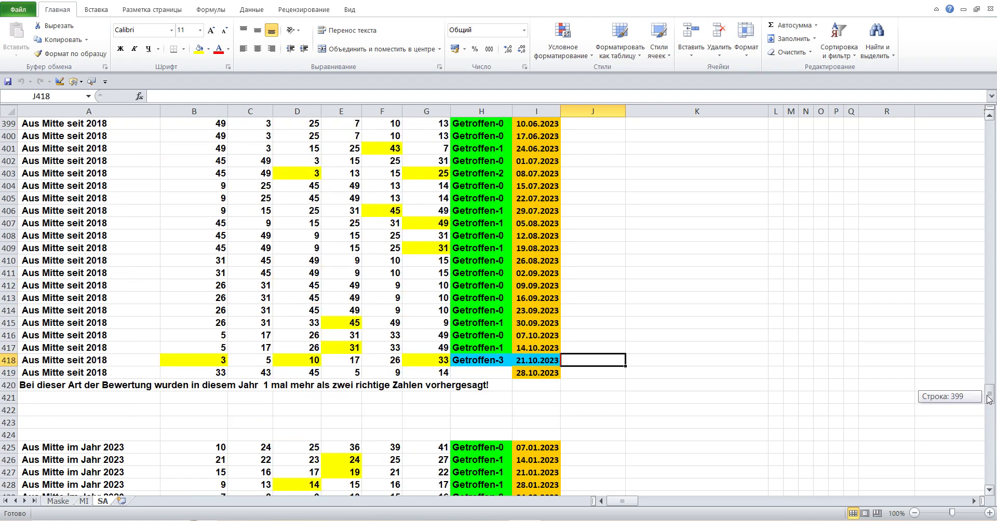
left_click_drag(989, 399, 982, 370)
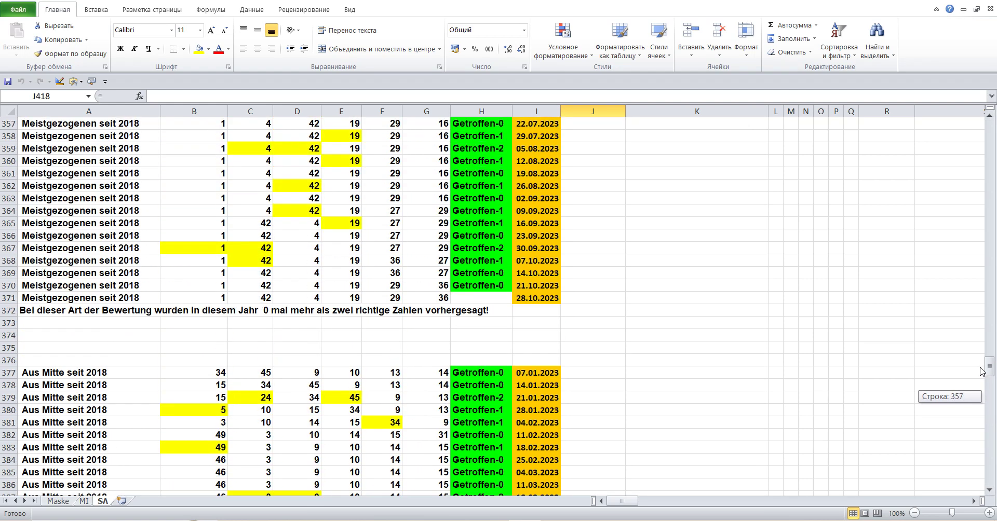
left_click_drag(981, 371, 974, 338)
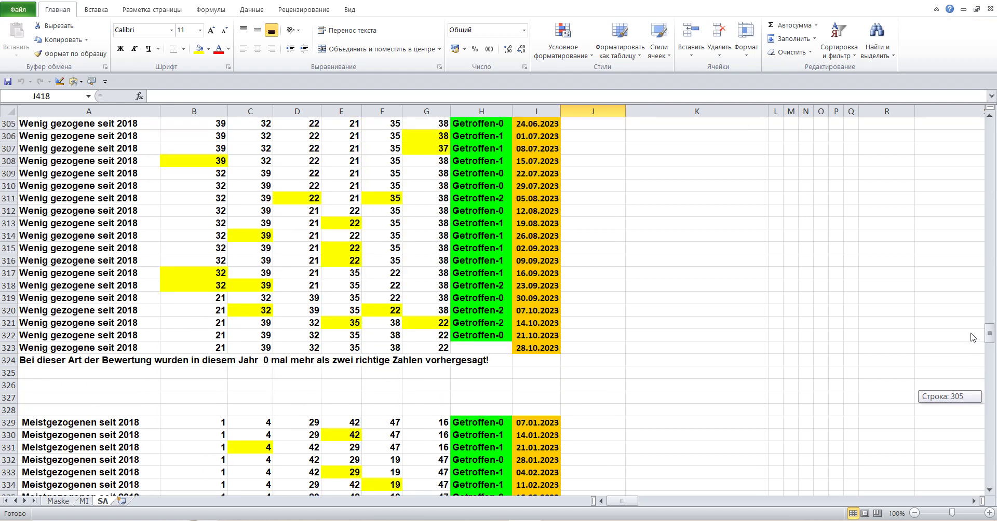
left_click_drag(974, 339, 964, 304)
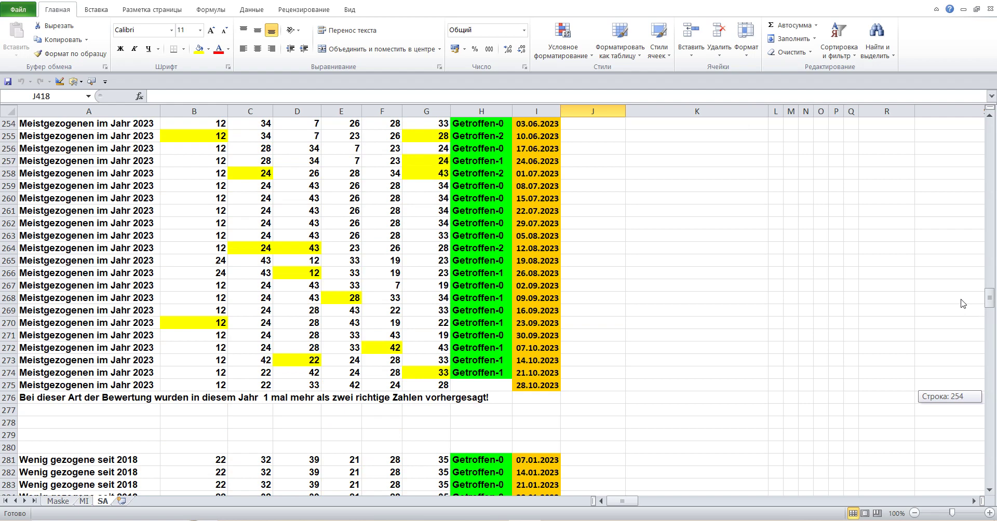
left_click_drag(964, 304, 938, 157)
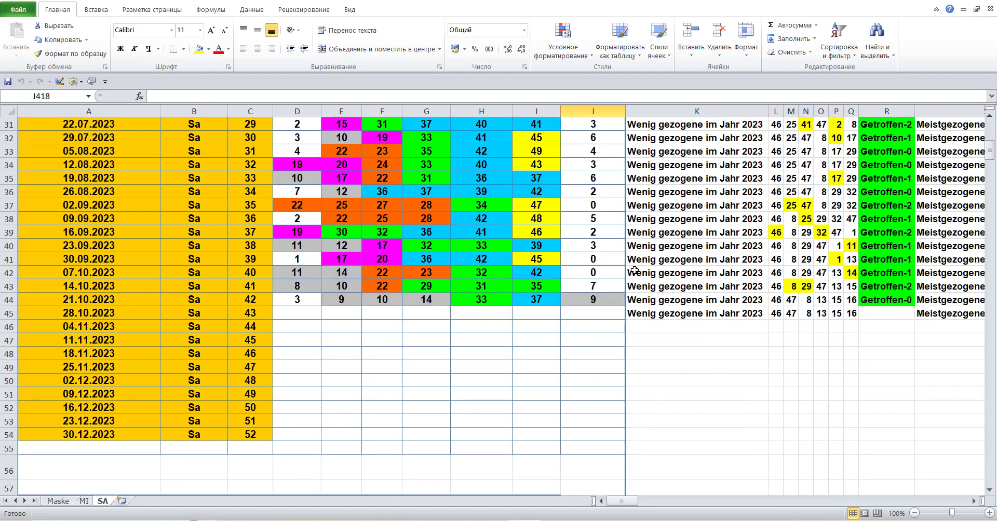